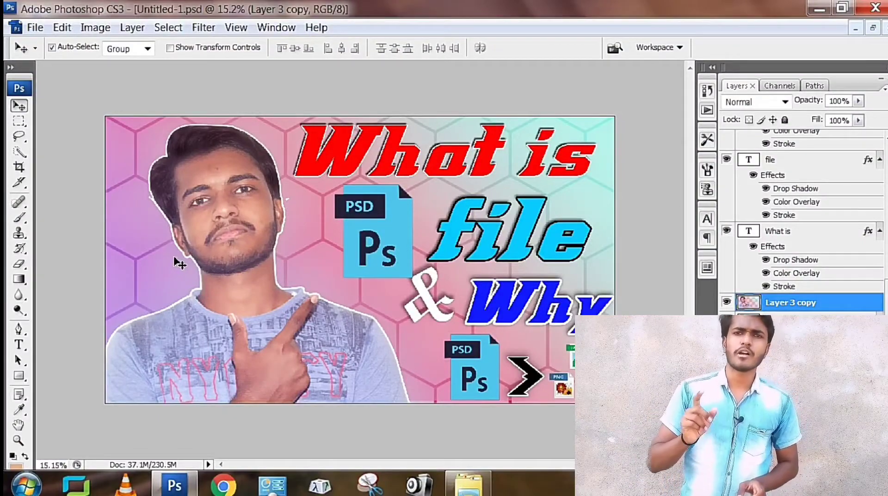
- Shift the man's portrait layer slightly sideways and back across the thumbnail, and select the "What is" text layer
{"action": "left_click_drag", "start_coordinate": [234, 236], "coordinate": [244, 237]}
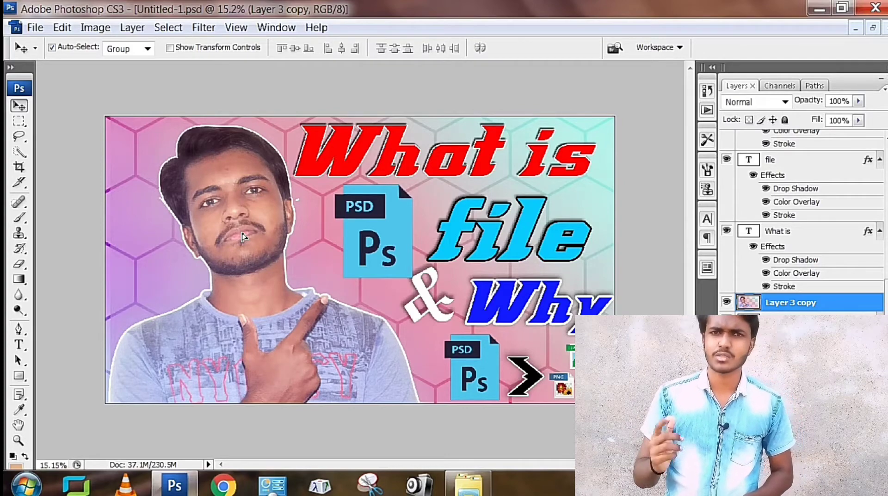
{"action": "left_click_drag", "start_coordinate": [244, 237], "coordinate": [227, 235]}
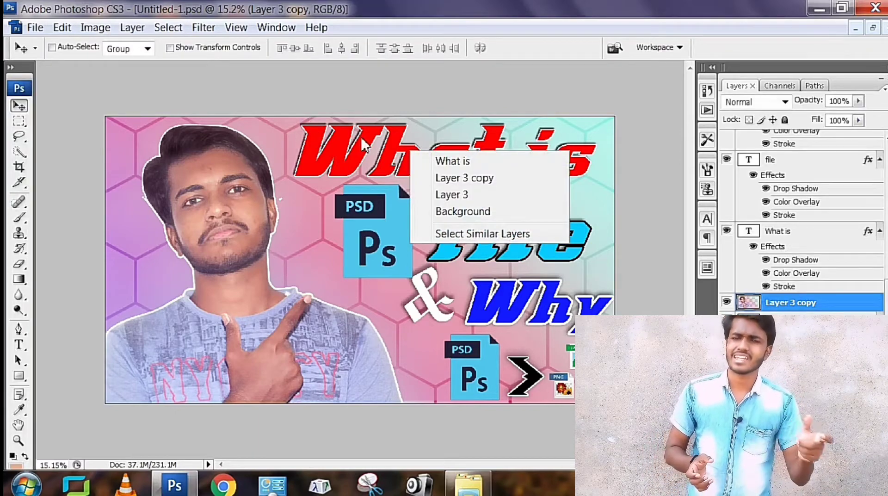
{"action": "left_click", "coordinate": [471, 162]}
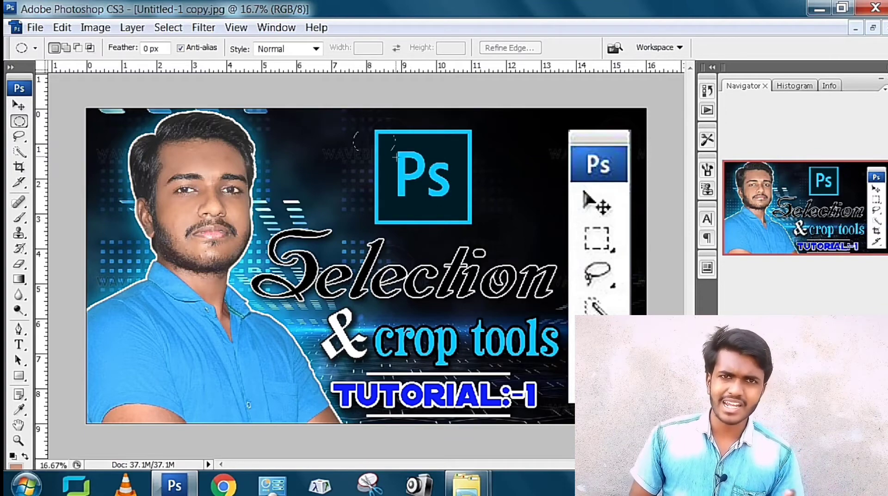
- Make an elliptical marquee selection around the Ps logo and copy it onto a new layer
{"action": "left_click_drag", "start_coordinate": [470, 240], "coordinate": [487, 230]}
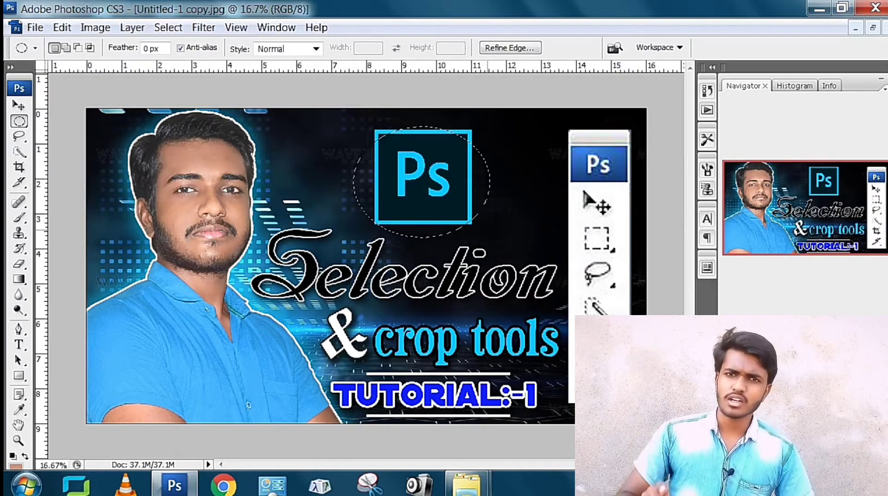
{"action": "key", "text": "ctrl+j"}
{"action": "key", "text": "ctrl+shift+v"}
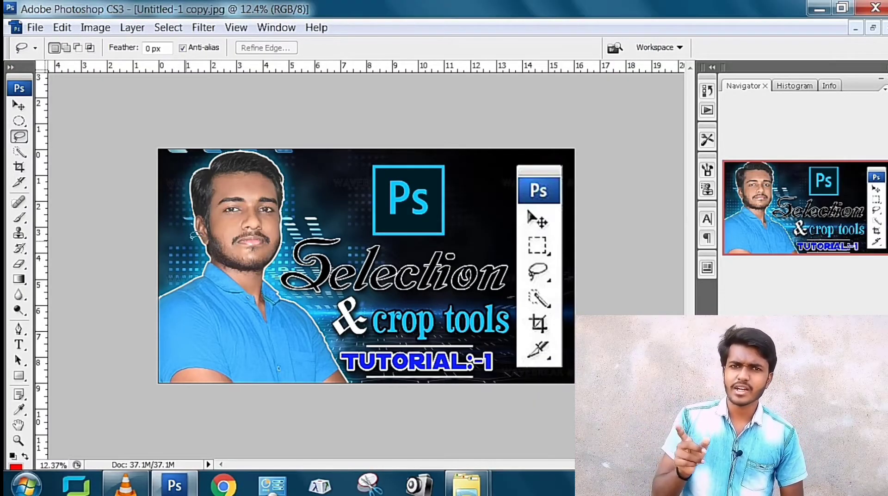
- Draw a freehand Lasso selection from the man's face across to the "Selection" title, and clear it
{"action": "scroll", "coordinate": [196, 235], "scroll_direction": "up", "scroll_amount": 10}
{"action": "scroll", "coordinate": [189, 241], "scroll_direction": "down", "scroll_amount": 8}
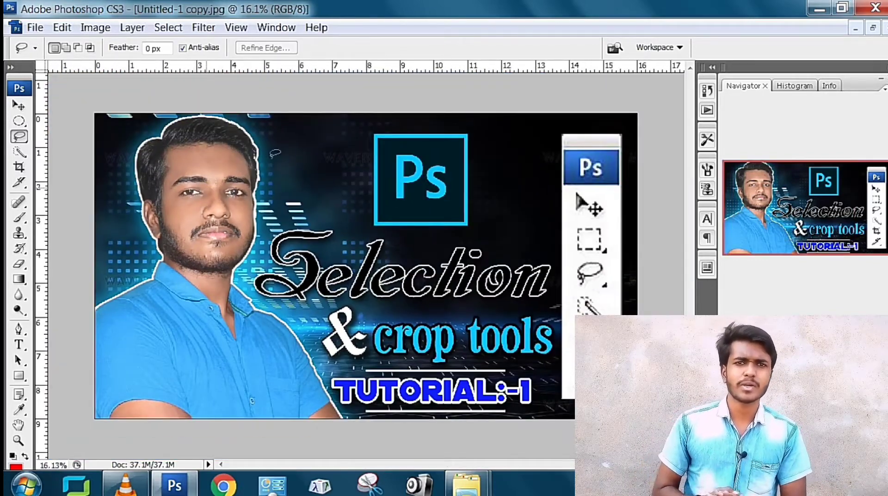
{"action": "left_click_drag", "start_coordinate": [207, 187], "coordinate": [316, 189]}
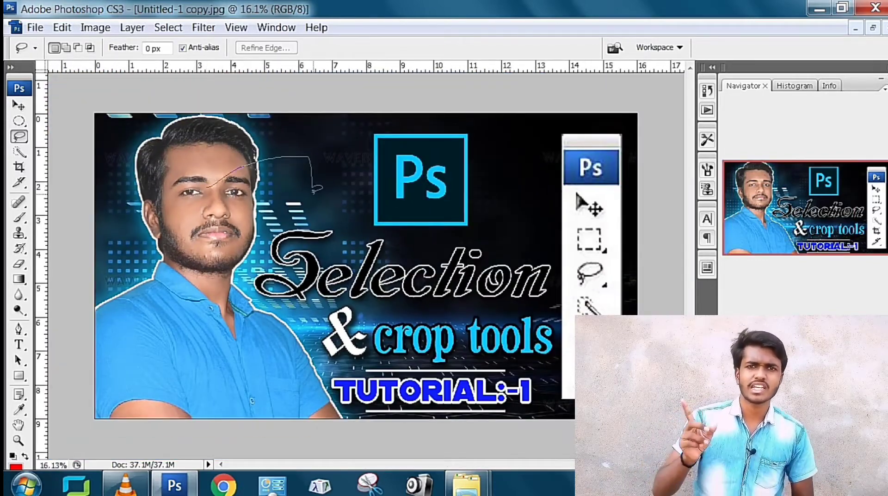
{"action": "left_click_drag", "start_coordinate": [199, 233], "coordinate": [186, 194]}
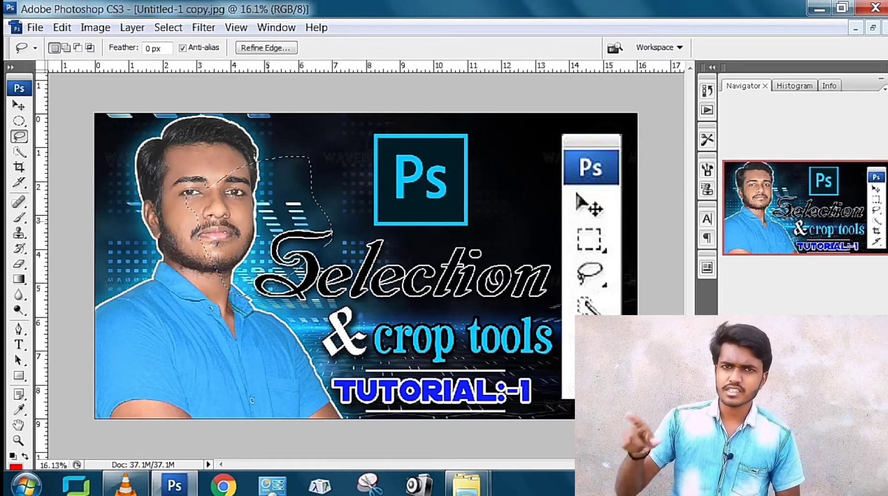
{"action": "left_click", "coordinate": [370, 199]}
- Switch to the Polygonal Lasso and place the first corner of a straight-edged selection beside the man's head
{"action": "left_click", "coordinate": [18, 136]}
{"action": "left_click", "coordinate": [88, 149]}
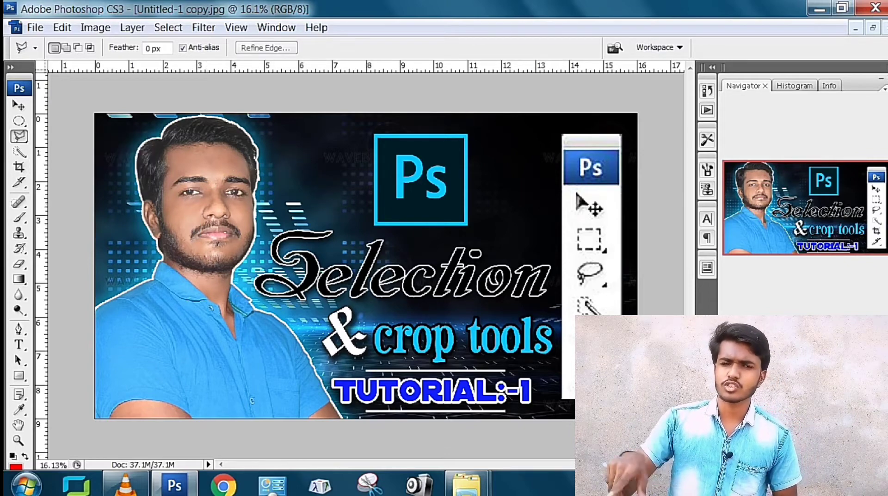
{"action": "left_click", "coordinate": [106, 185]}
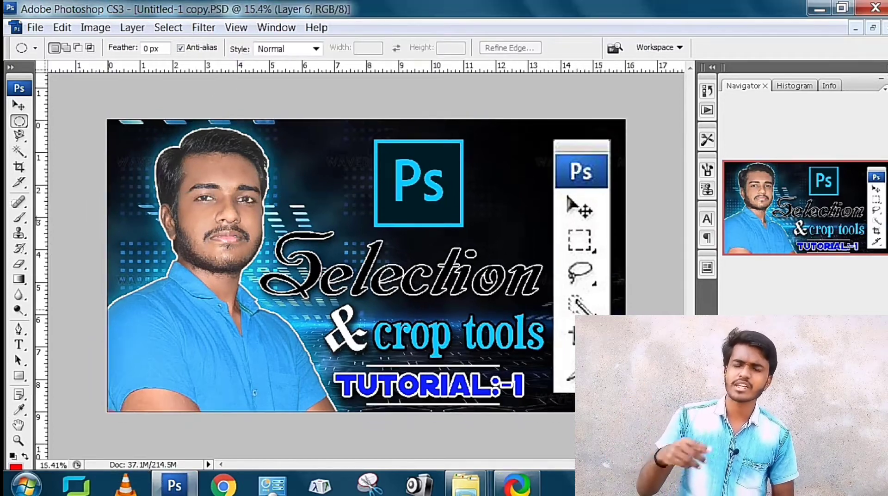
- Select the man by tracing his whole outline with the Magnetic Lasso, and try pasting the copied content
{"action": "key", "text": "l"}
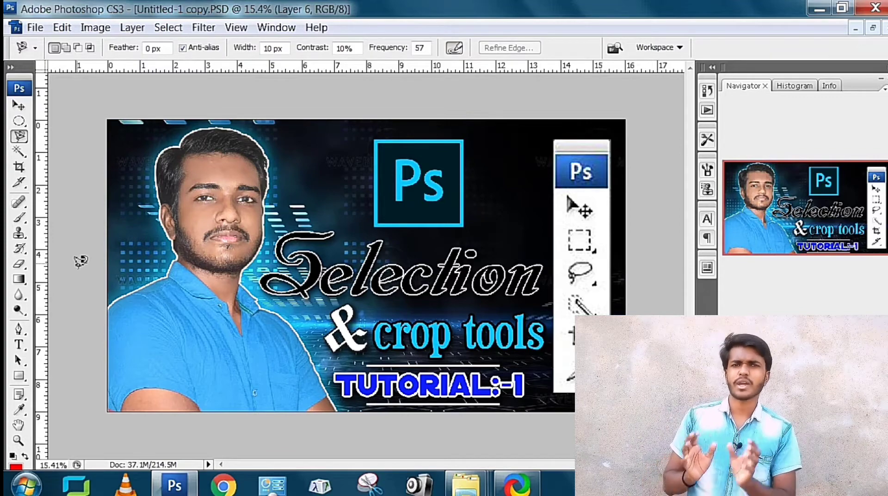
{"action": "left_click", "coordinate": [108, 314]}
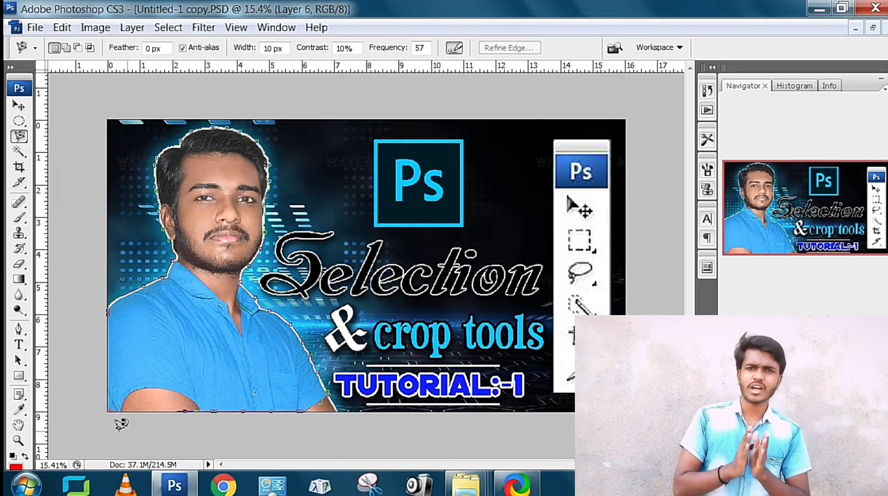
{"action": "left_click", "coordinate": [105, 335]}
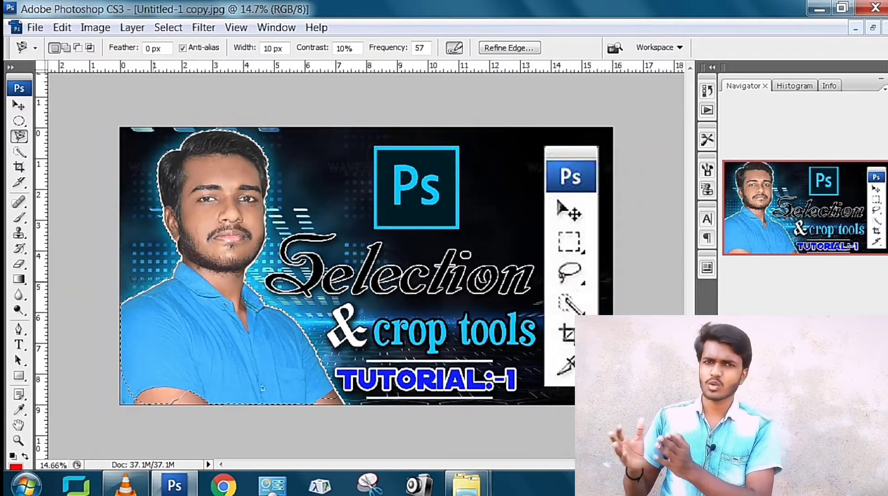
{"action": "scroll", "coordinate": [366, 266], "scroll_direction": "down", "scroll_amount": 1}
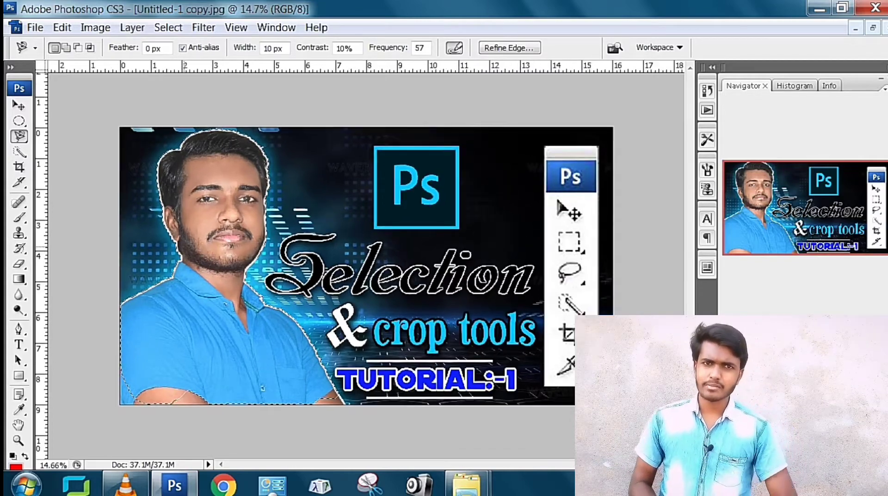
{"action": "key", "text": "ctrl+v"}
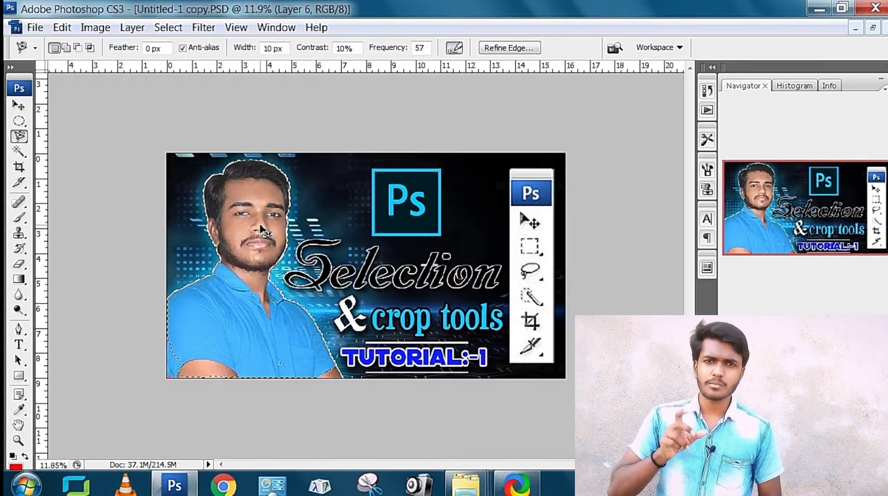
{"action": "key", "text": "ctrl+shift+v"}
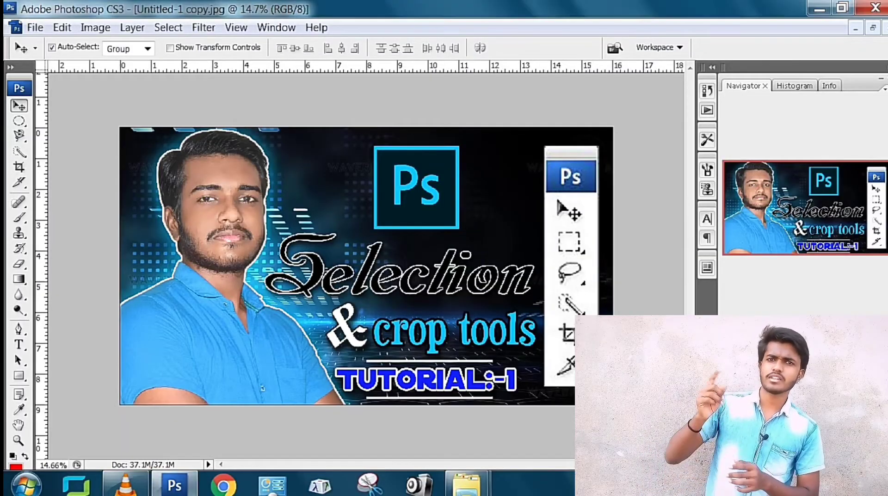
- Select the man's facial skin with the Magic Wand and add the area beside his eye to the selection
{"action": "key", "text": "w"}
{"action": "key", "text": "shift+w"}
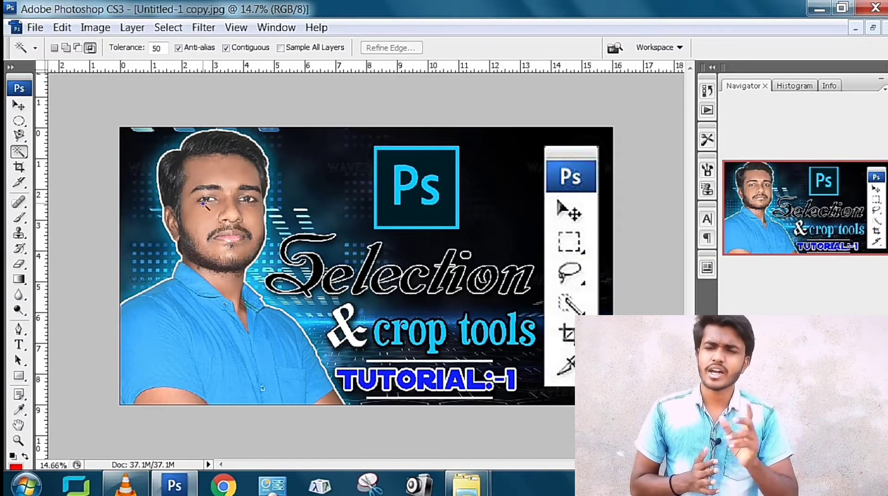
{"action": "scroll", "coordinate": [204, 202], "scroll_direction": "up", "scroll_amount": 1}
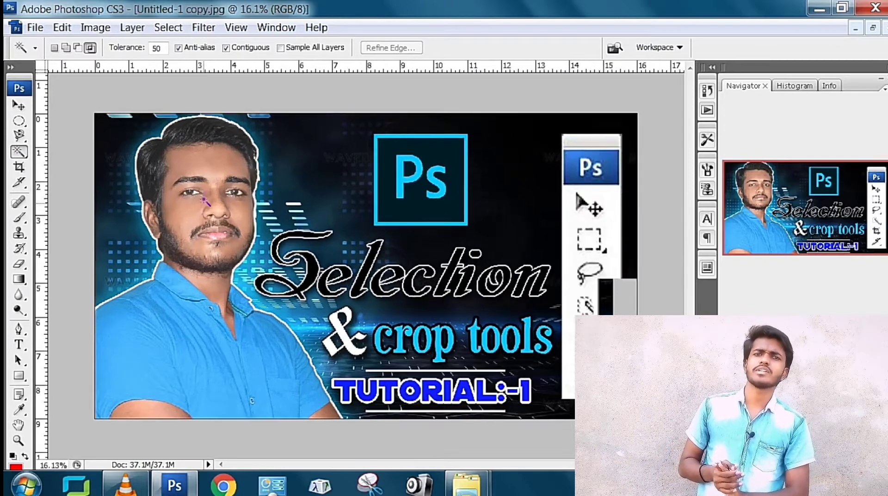
{"action": "left_click", "coordinate": [209, 178]}
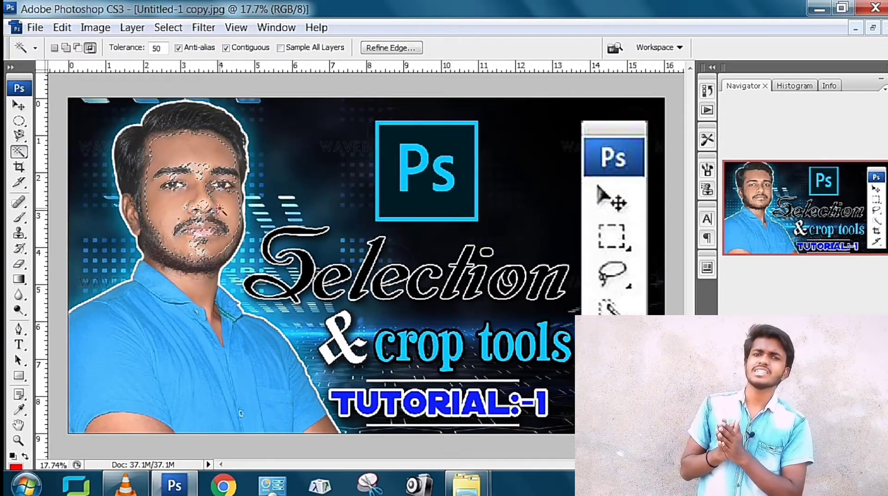
{"action": "key", "text": "shift"}
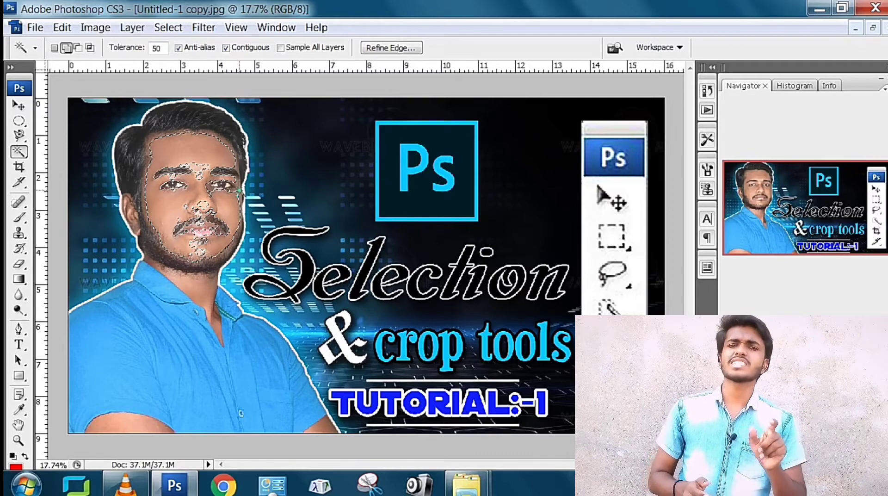
{"action": "left_click", "coordinate": [239, 190], "text": "shift"}
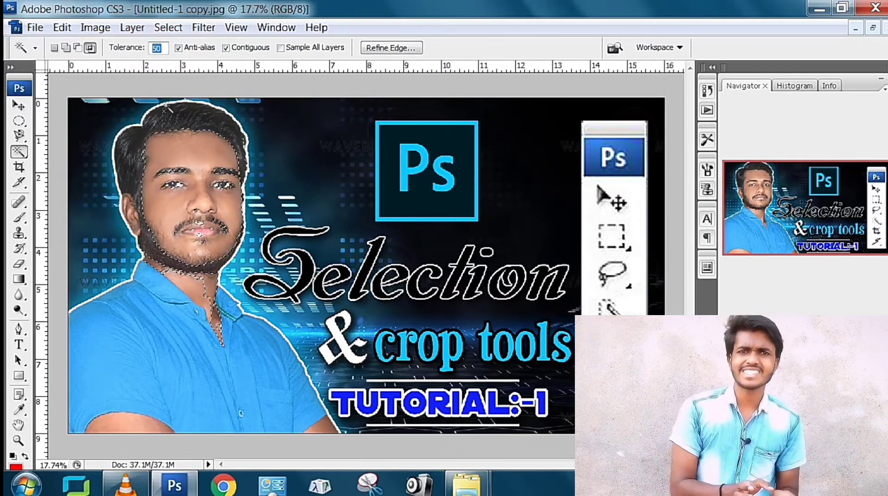
- Set the Magic Wand tolerance to 25 and add the skin on the man's neck to the selection
{"action": "type", "text": "25"}
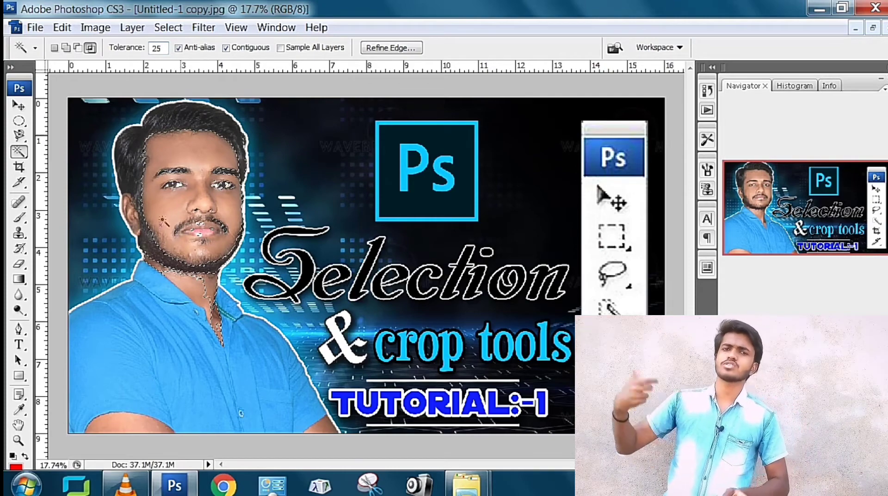
{"action": "scroll", "coordinate": [162, 221], "scroll_direction": "up", "scroll_amount": 1}
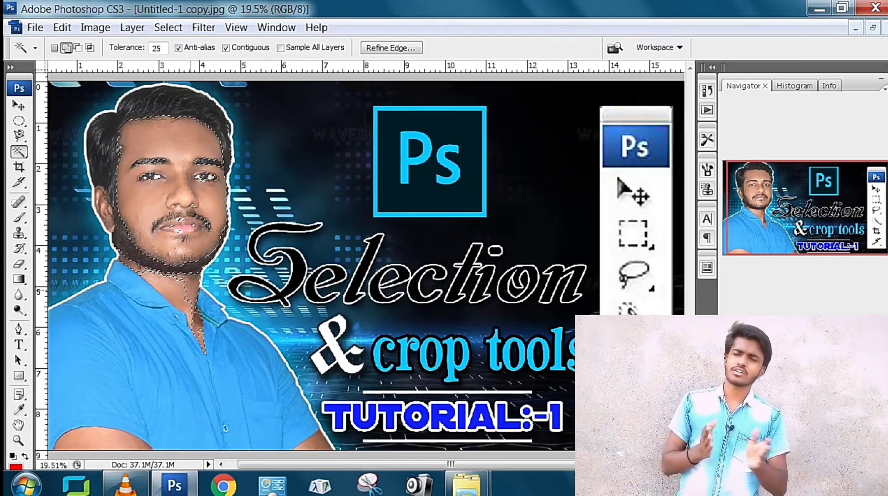
{"action": "left_click", "coordinate": [181, 290]}
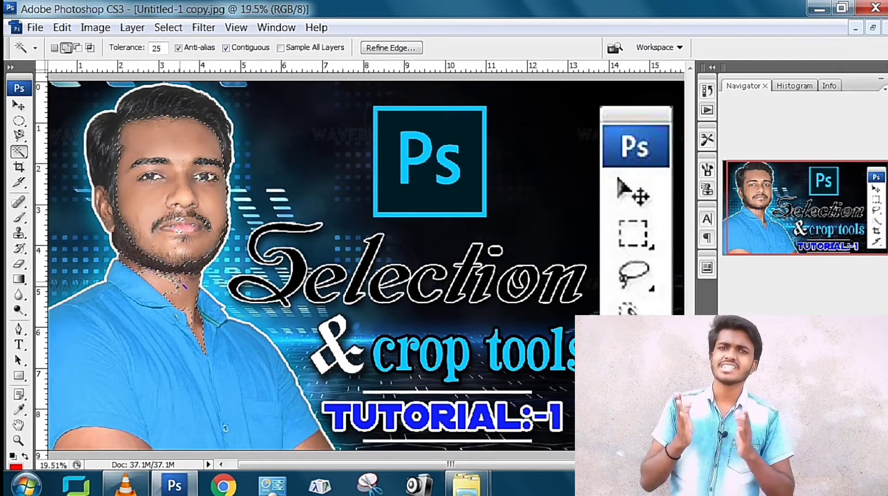
{"action": "left_click", "coordinate": [183, 287]}
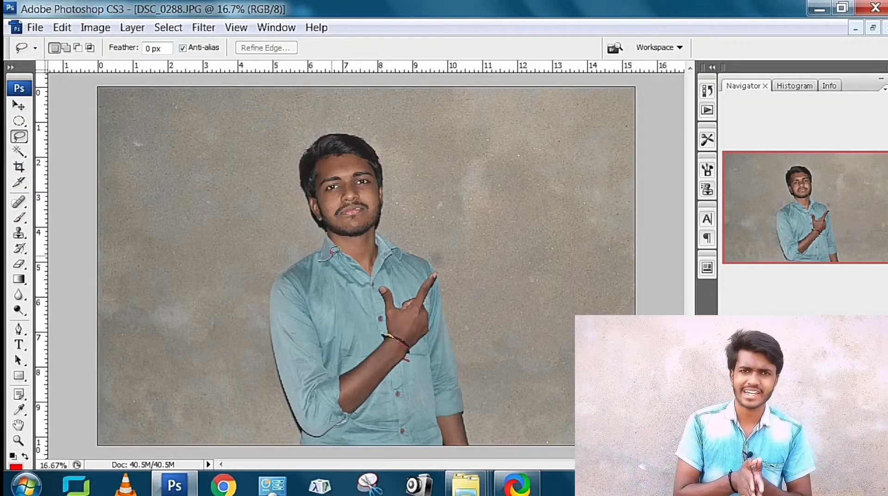
- Outline the man's face and neck with the Lasso in DSC_0288.JPG and open the Levels adjustment
{"action": "scroll", "coordinate": [329, 196], "scroll_direction": "up", "scroll_amount": 3}
{"action": "scroll", "coordinate": [322, 246], "scroll_direction": "down", "scroll_amount": 4}
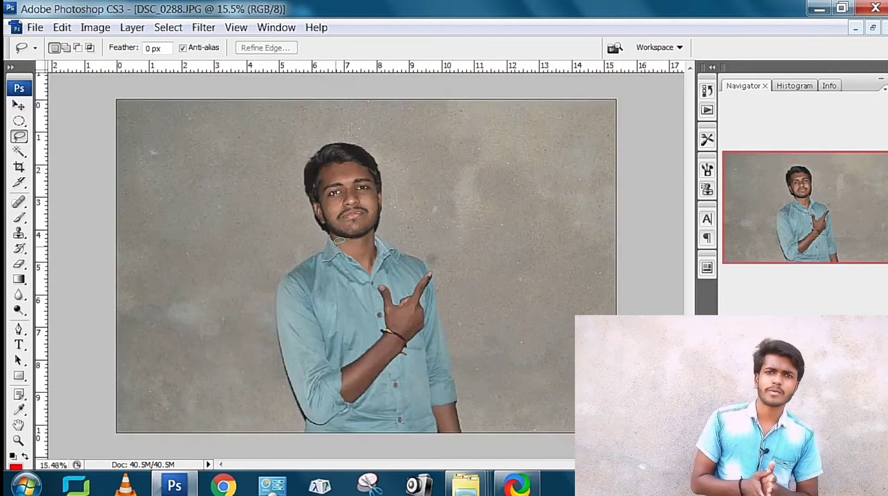
{"action": "mouse_move", "coordinate": [336, 244]}
{"action": "left_mouse_down"}
{"action": "mouse_move", "coordinate": [393, 247]}
{"action": "mouse_move", "coordinate": [337, 245]}
{"action": "left_mouse_up"}
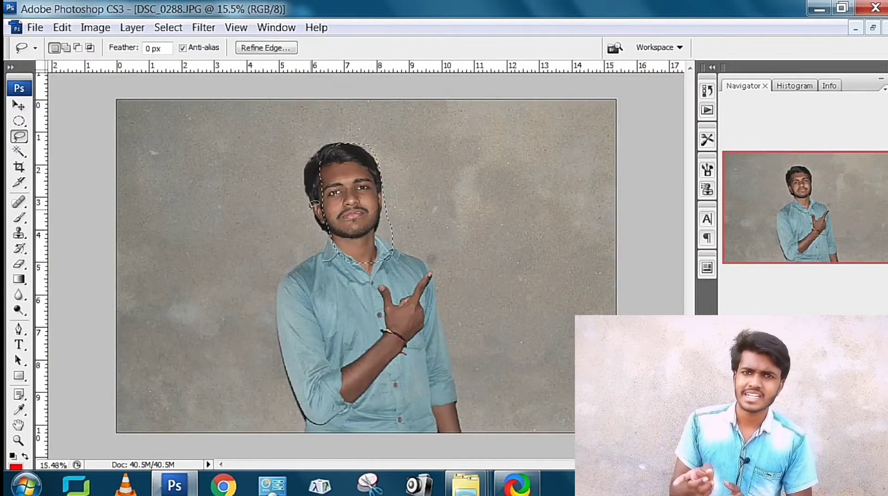
{"action": "key", "text": "ctrl+l"}
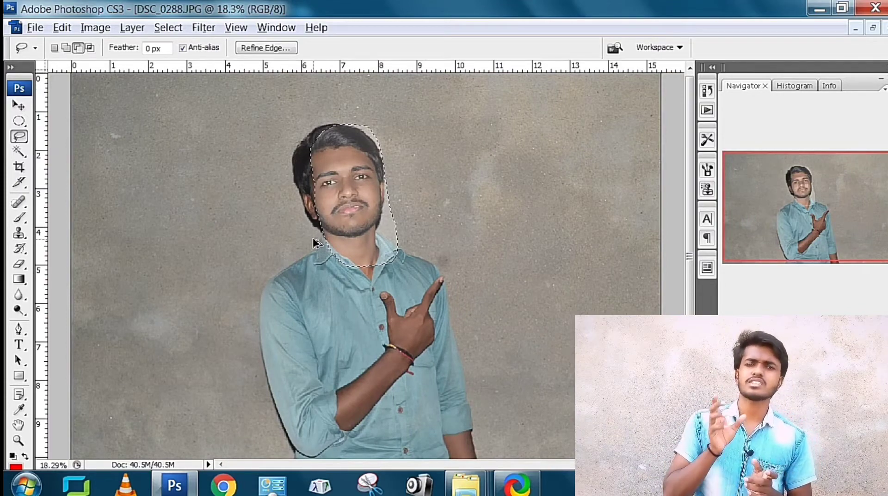
- Feather the selection around the man's face and neck with a radius of 150 pixels
{"action": "scroll", "coordinate": [314, 243], "scroll_direction": "up", "scroll_amount": 1}
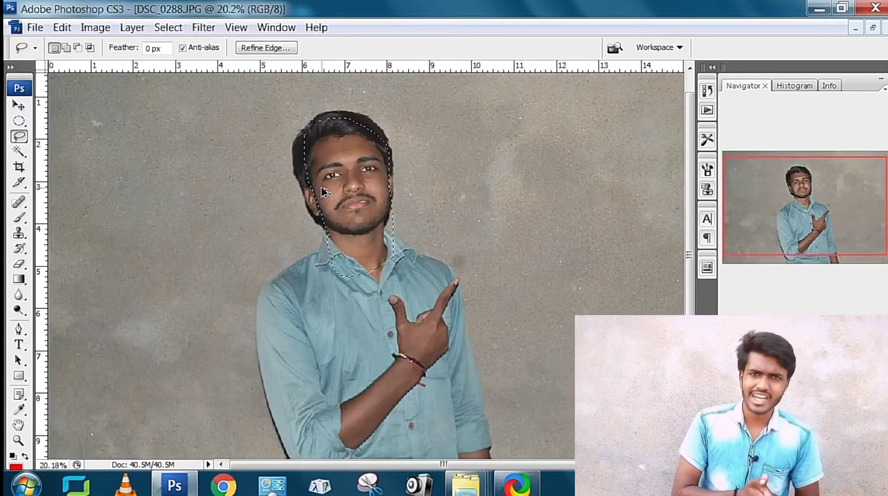
{"action": "key", "text": "ctrl+alt+d"}
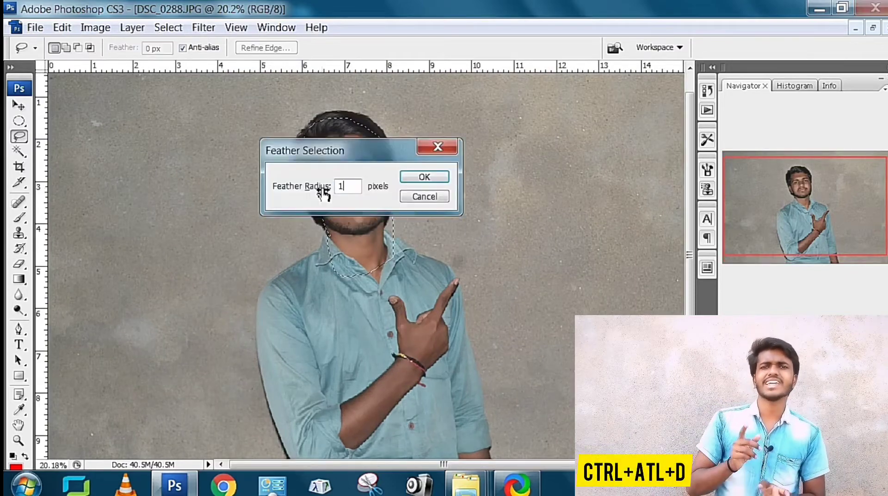
{"action": "key", "text": "Return"}
{"action": "right_click", "coordinate": [322, 188]}
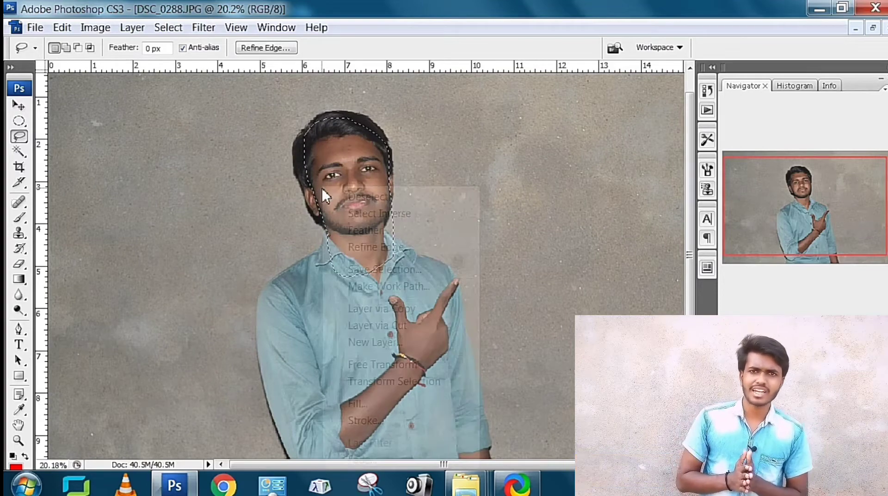
{"action": "left_click", "coordinate": [362, 231]}
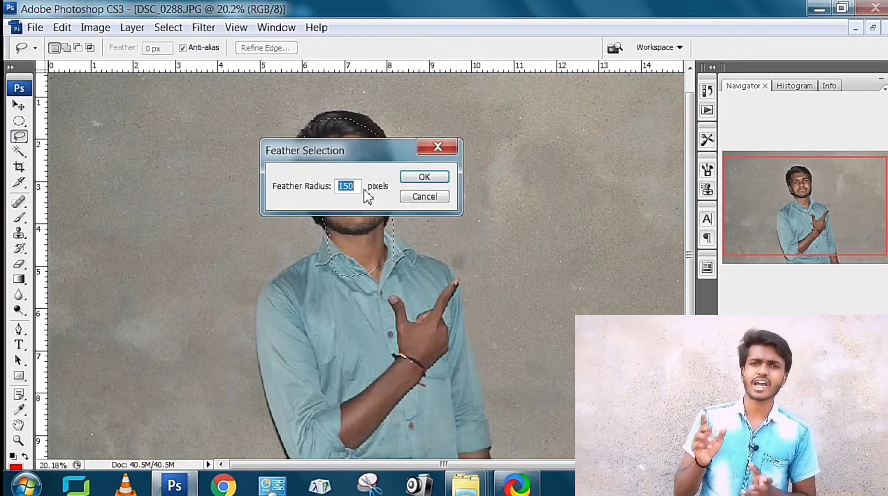
{"action": "key", "text": "Return"}
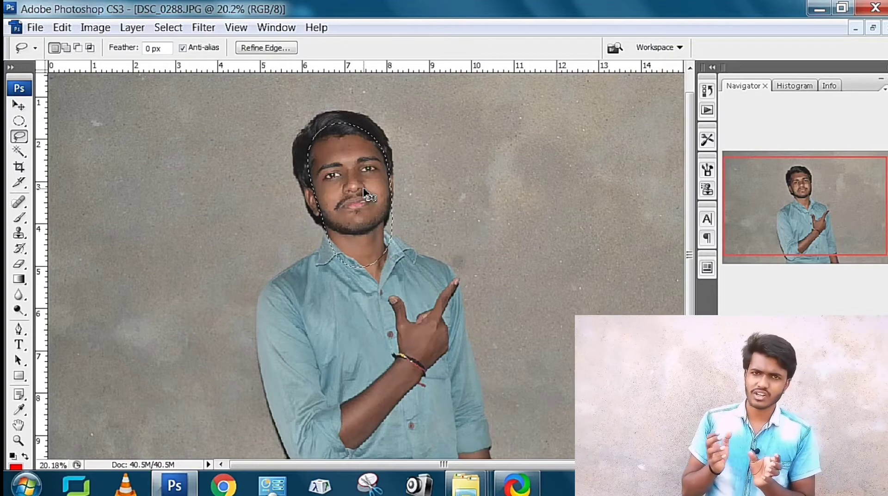
- Apply a Levels adjustment to the feathered face selection with the midtone input level at 1.15
{"action": "key", "text": "ctrl+l"}
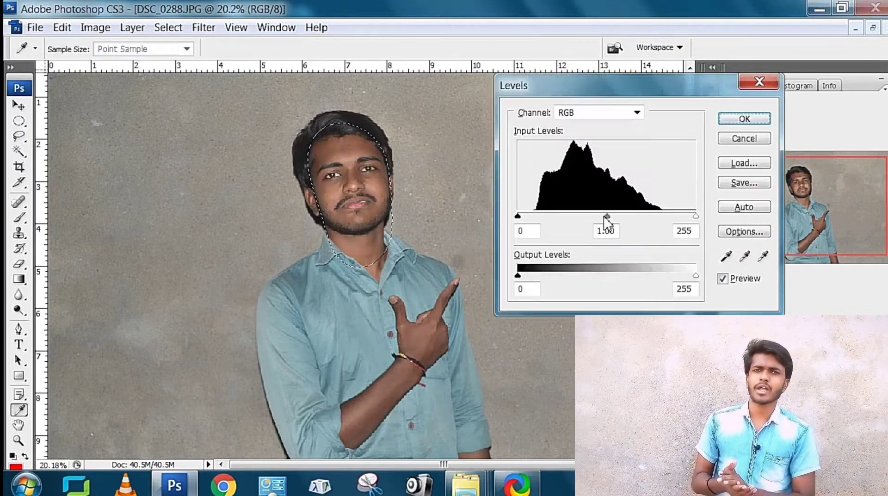
{"action": "left_click_drag", "start_coordinate": [607, 216], "coordinate": [602, 228]}
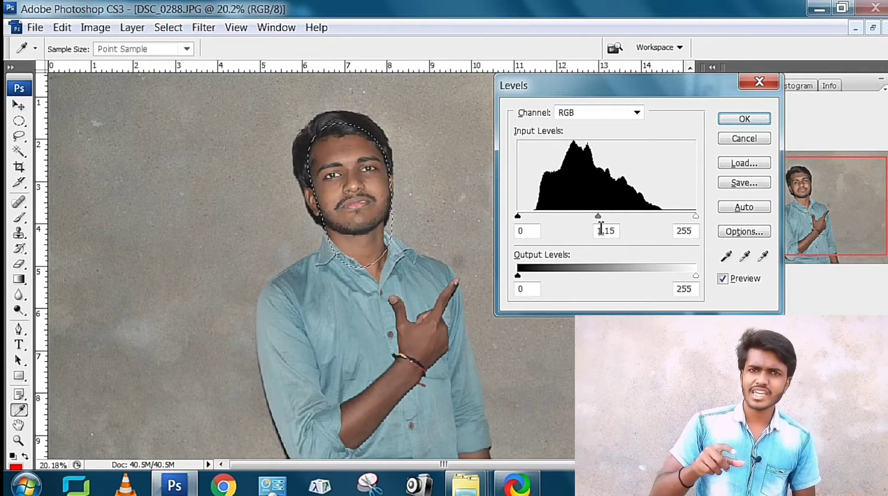
{"action": "double_click", "coordinate": [601, 228]}
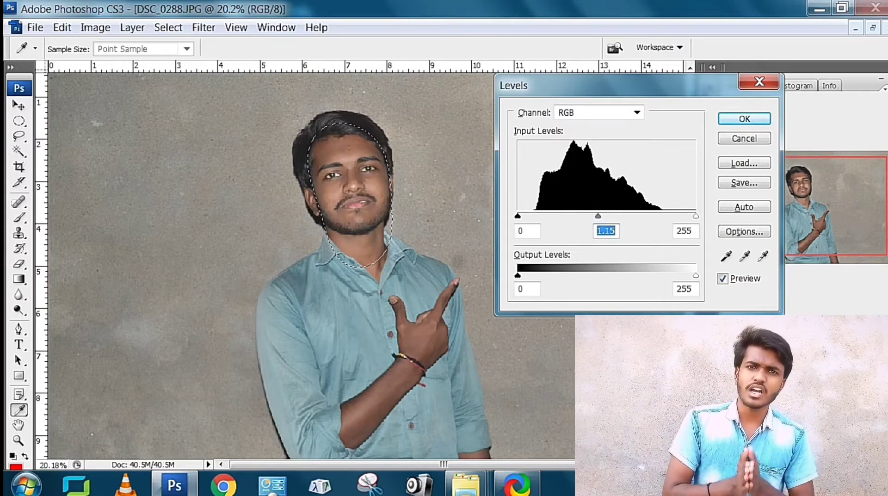
{"action": "key", "text": "Return"}
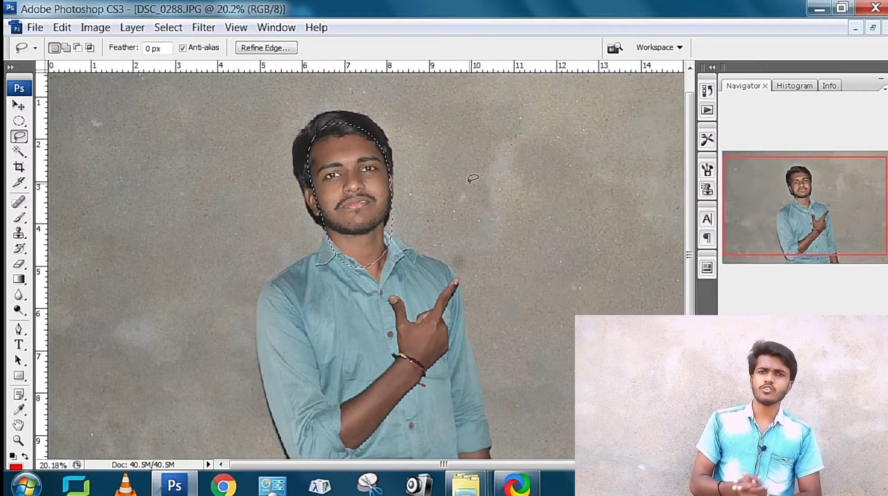